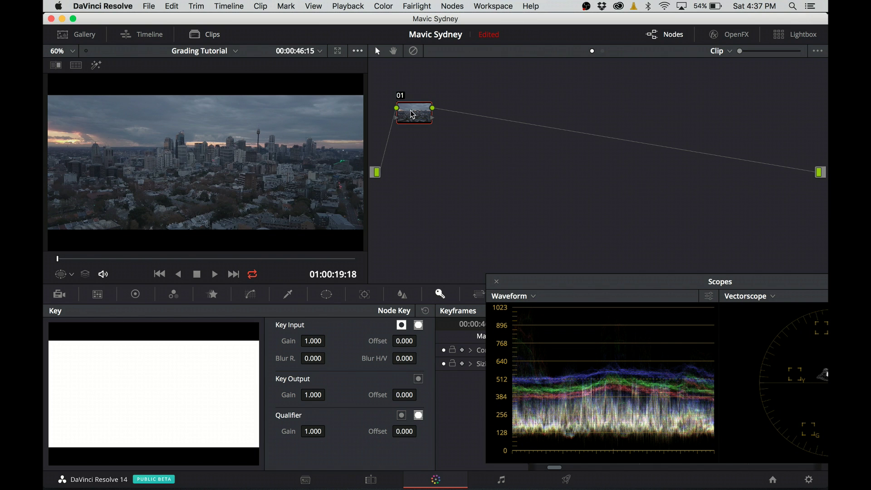
Step: Move node 01 lower in the Node Editor and shift the floating Scopes window down and left
{"action": "left_click_drag", "start_coordinate": [412, 114], "coordinate": [398, 140]}
{"action": "left_click_drag", "start_coordinate": [584, 283], "coordinate": [551, 231]}
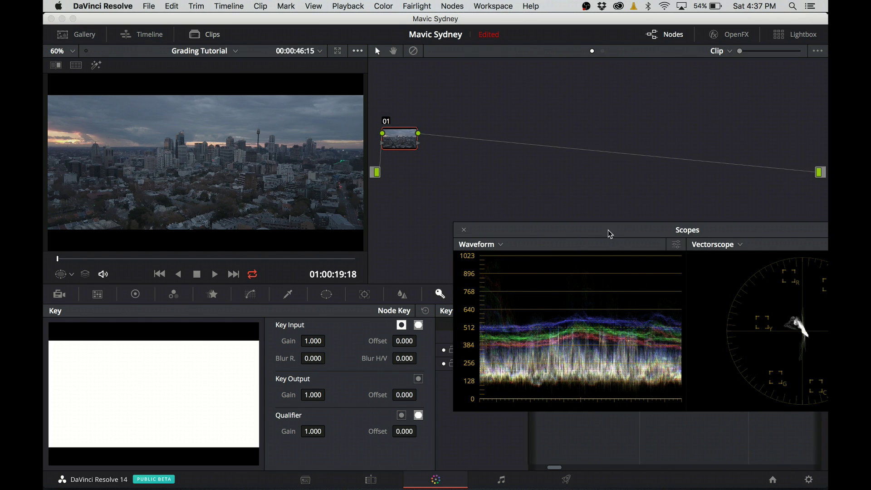
{"action": "left_click_drag", "start_coordinate": [608, 229], "coordinate": [581, 262]}
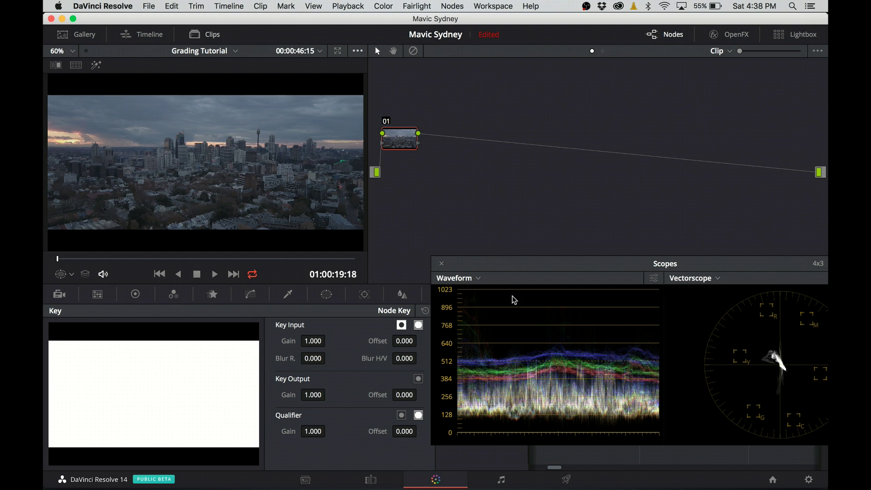
Step: Label node 01 as CONT
{"action": "right_click", "coordinate": [402, 142]}
{"action": "left_click", "coordinate": [438, 168]}
{"action": "type", "text": "CONT"}
{"action": "key", "text": "Return"}
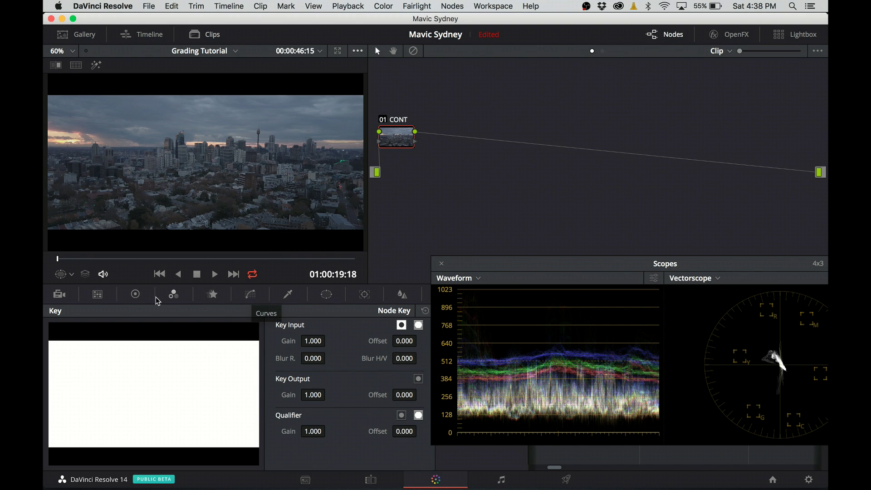
Step: Set master Lift -0.04, Gamma 0.03, Gain 1.09 on the Color Wheels, toggling CONT to compare
{"action": "left_click", "coordinate": [136, 294]}
{"action": "left_click_drag", "start_coordinate": [89, 419], "coordinate": [112, 420]}
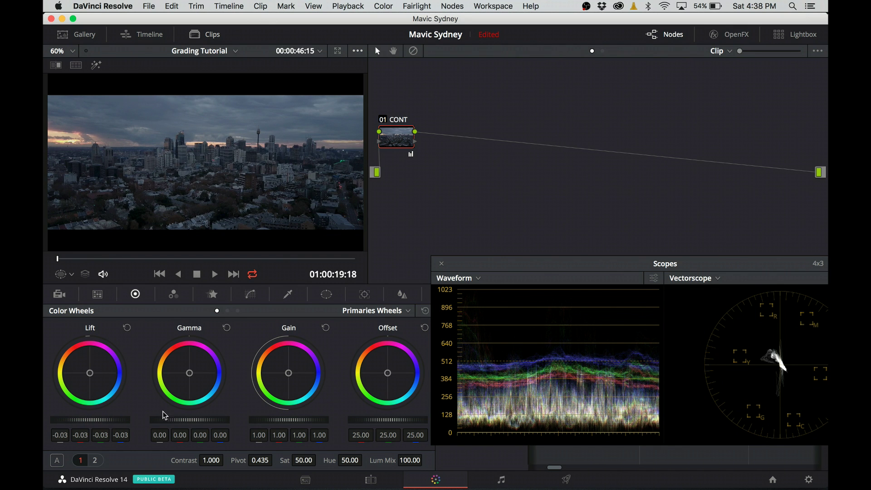
{"action": "left_click_drag", "start_coordinate": [181, 420], "coordinate": [188, 421]}
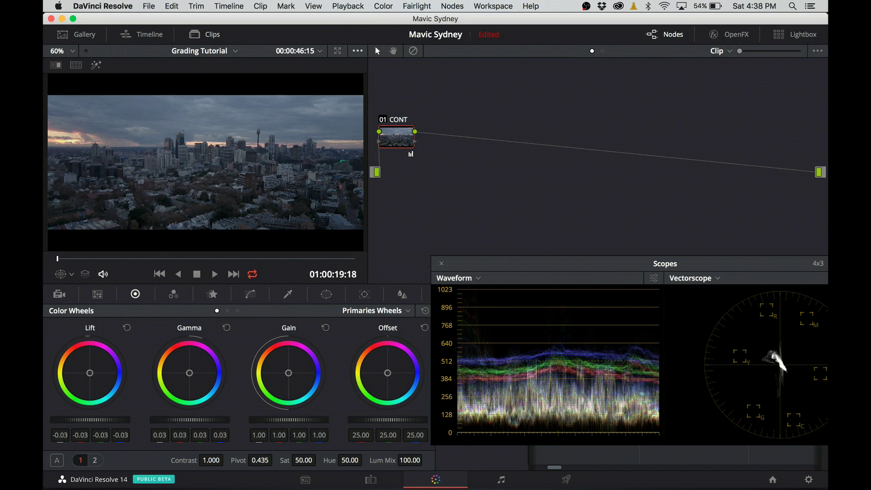
{"action": "left_click_drag", "start_coordinate": [286, 421], "coordinate": [299, 421]}
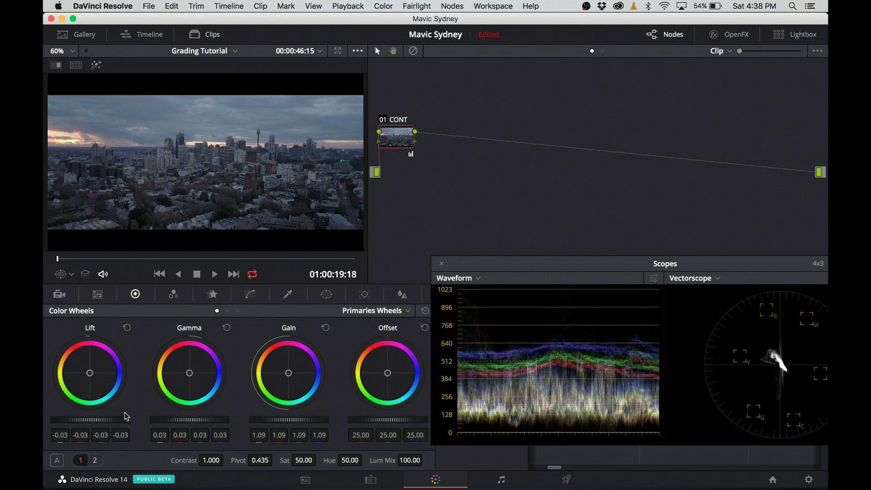
{"action": "left_click_drag", "start_coordinate": [90, 419], "coordinate": [87, 419]}
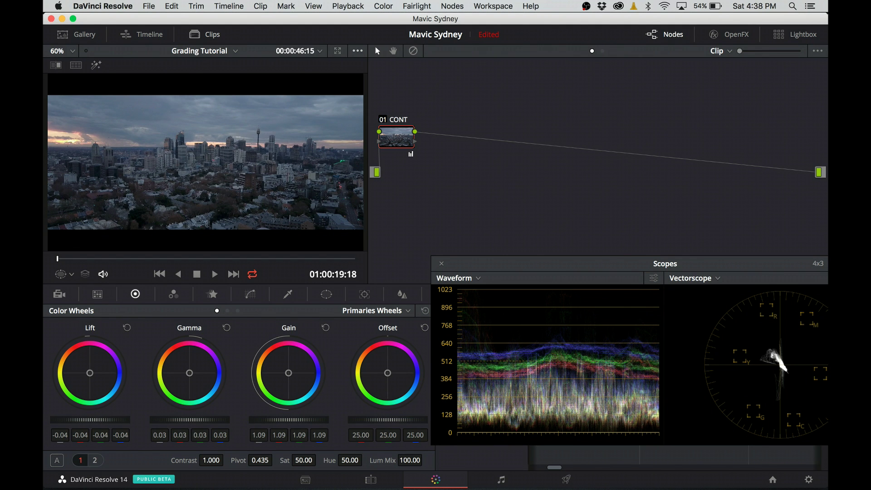
{"action": "left_click", "coordinate": [401, 121]}
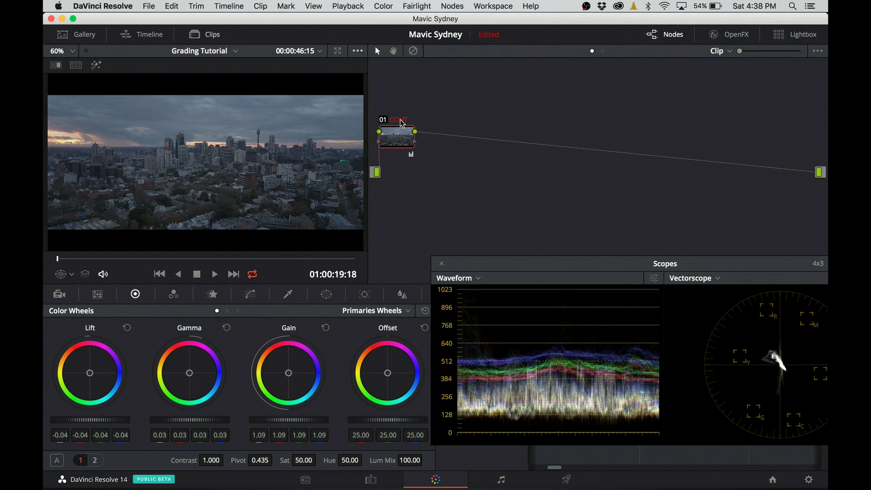
{"action": "left_click", "coordinate": [401, 122]}
{"action": "left_click", "coordinate": [400, 122]}
{"action": "left_click", "coordinate": [401, 121]}
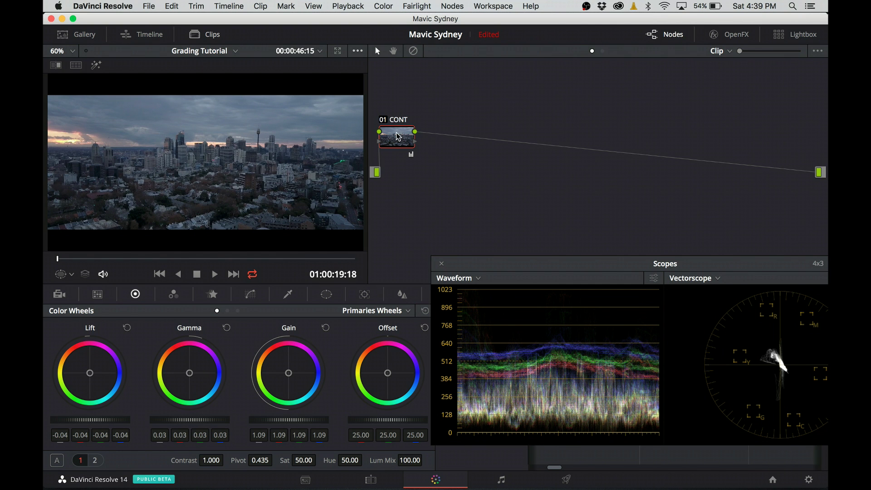
Step: Add serial node 02 after CONT and label it LOOK
{"action": "key", "text": "alt+s"}
{"action": "right_click", "coordinate": [454, 137]}
{"action": "left_click", "coordinate": [492, 158]}
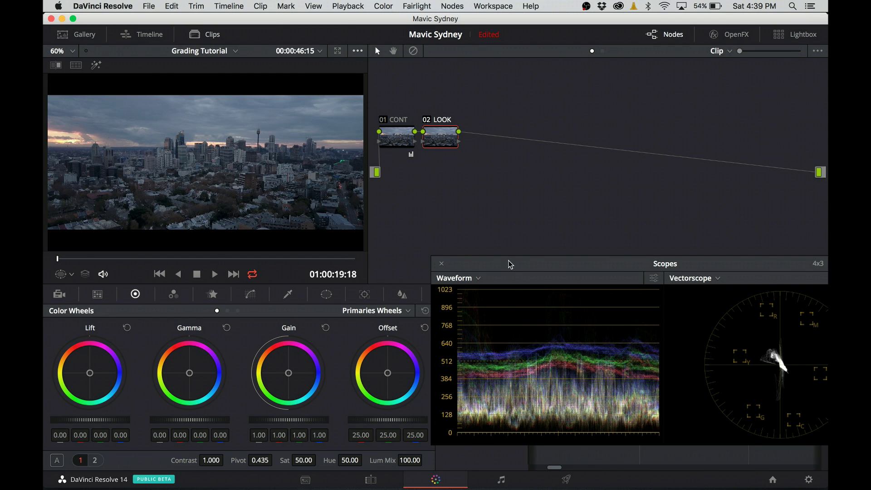
{"action": "left_click_drag", "start_coordinate": [509, 263], "coordinate": [518, 263]}
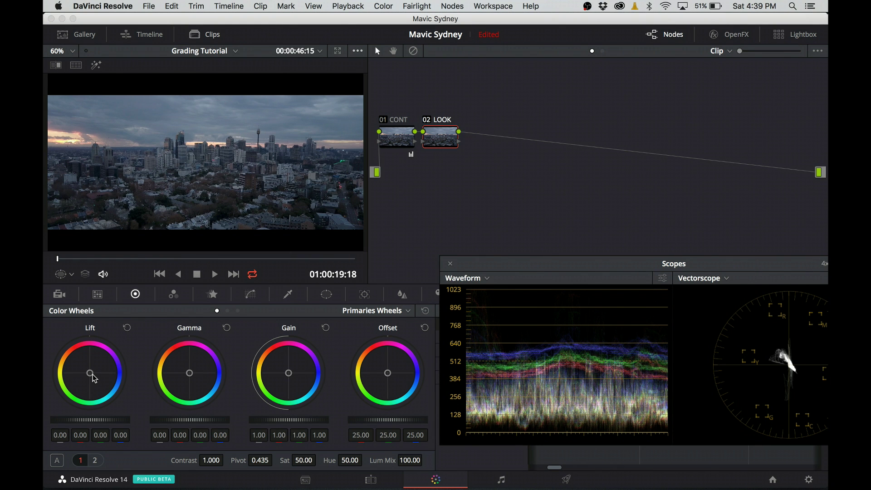
Step: Warm the LOOK wheels (Gain green 1.03, blue 0.95) and compare against the ungraded shot
{"action": "left_click_drag", "start_coordinate": [91, 375], "coordinate": [103, 376]}
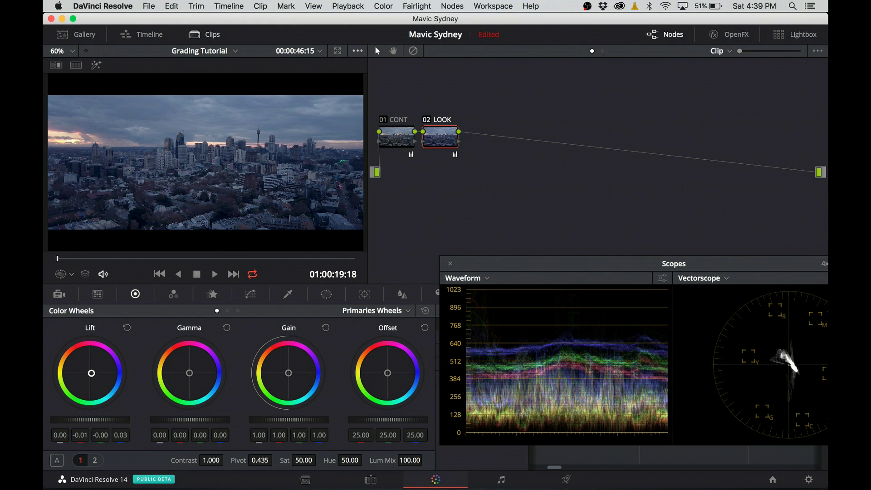
{"action": "left_click", "coordinate": [127, 327]}
{"action": "left_click", "coordinate": [90, 376]}
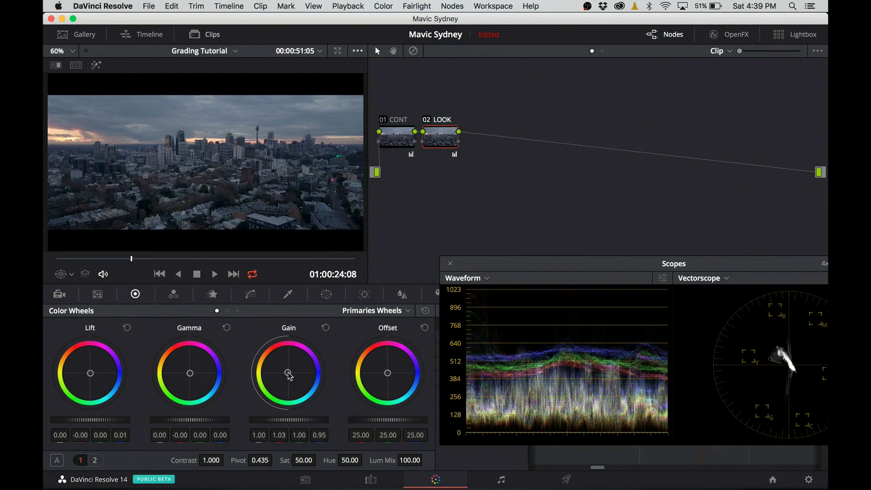
{"action": "key", "text": "shift+d"}
{"action": "key", "text": "shift+d"}
{"action": "key", "text": "shift+d"}
{"action": "key", "text": "shift+d"}
{"action": "key", "text": "shift+d"}
{"action": "key", "text": "shift+d"}
Step: Add serial node 03 labelled SKY and give it a Gradient window
{"action": "key", "text": "alt+s"}
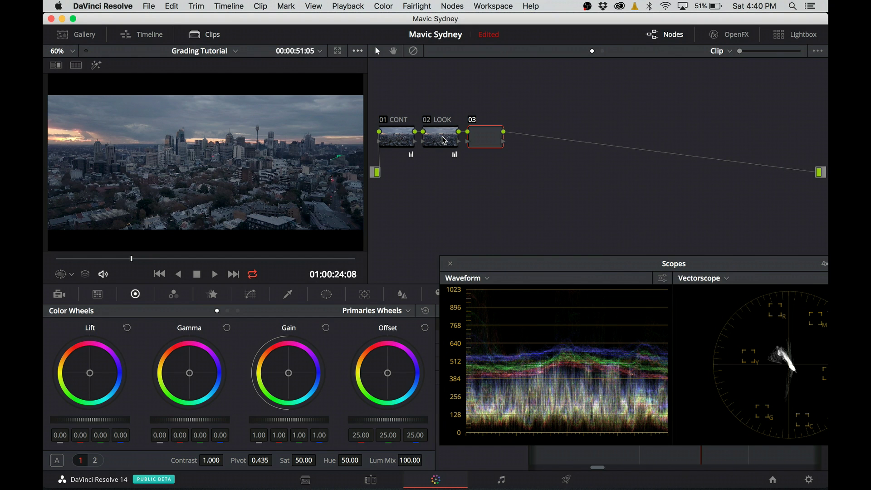
{"action": "right_click", "coordinate": [481, 143]}
{"action": "left_click", "coordinate": [514, 163]}
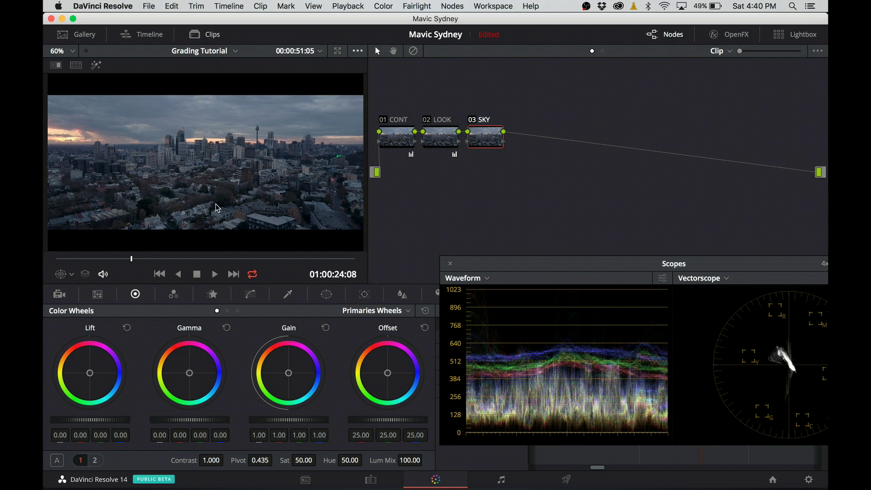
{"action": "left_click", "coordinate": [326, 293]}
{"action": "scroll", "coordinate": [68, 453], "scroll_direction": "down", "scroll_amount": 1}
{"action": "left_click", "coordinate": [67, 454]}
Step: Raise the gradient's soft edge to just above the skyline, checking it in highlight view
{"action": "left_click_drag", "start_coordinate": [212, 160], "coordinate": [209, 130]}
{"action": "left_click", "coordinate": [95, 65]}
{"action": "left_click", "coordinate": [66, 274]}
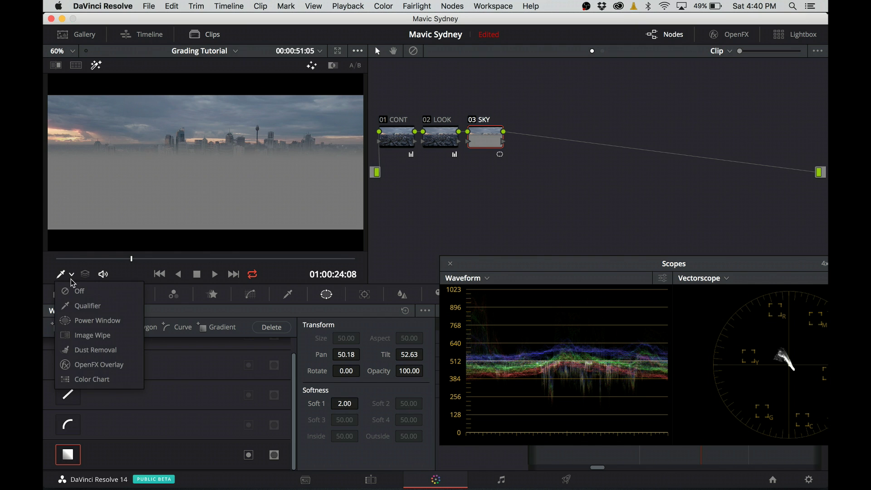
{"action": "left_click", "coordinate": [91, 320]}
{"action": "left_click_drag", "start_coordinate": [210, 130], "coordinate": [209, 124]}
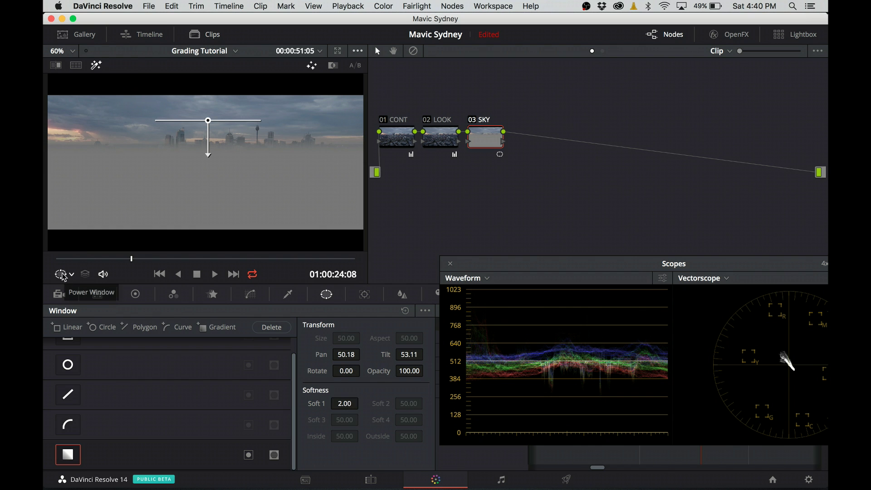
{"action": "left_click_drag", "start_coordinate": [208, 121], "coordinate": [207, 117]}
{"action": "left_click", "coordinate": [96, 65]}
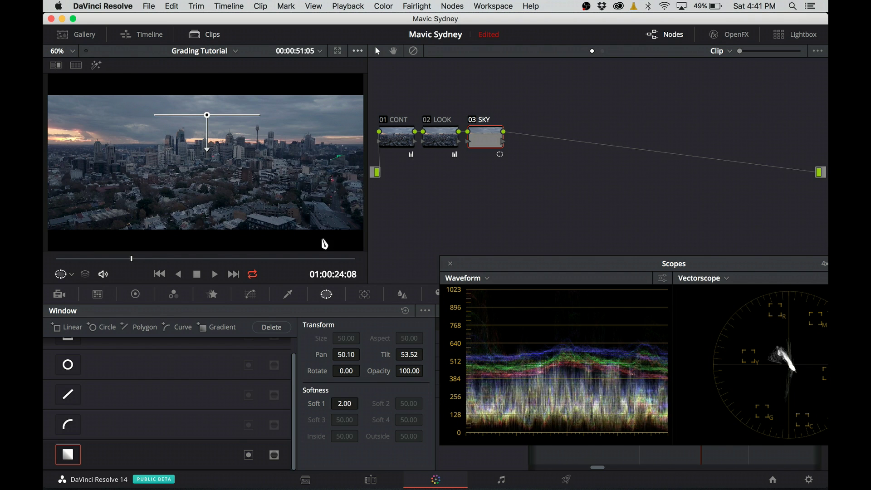
{"action": "left_click", "coordinate": [251, 293]}
{"action": "left_click", "coordinate": [211, 310]}
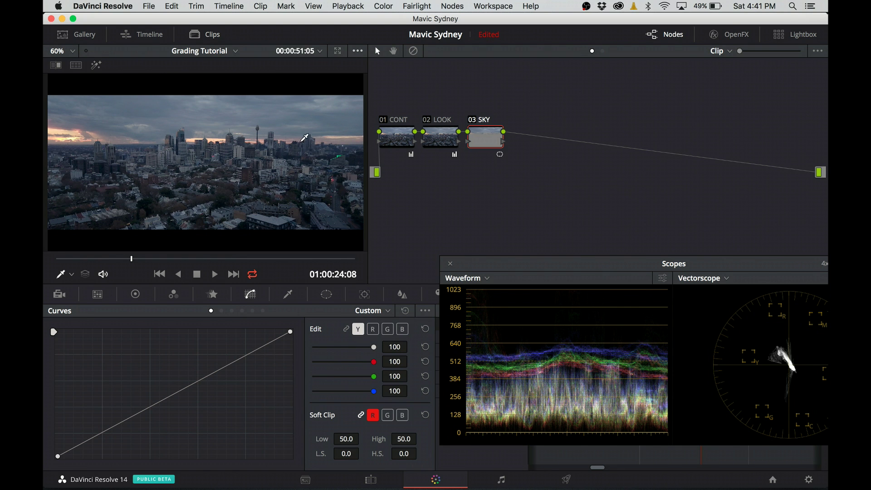
Step: Sample sky tones onto the SKY custom curve and pull the lower point down, toggling to compare
{"action": "left_click", "coordinate": [281, 103]}
{"action": "left_click_drag", "start_coordinate": [169, 395], "coordinate": [190, 388]}
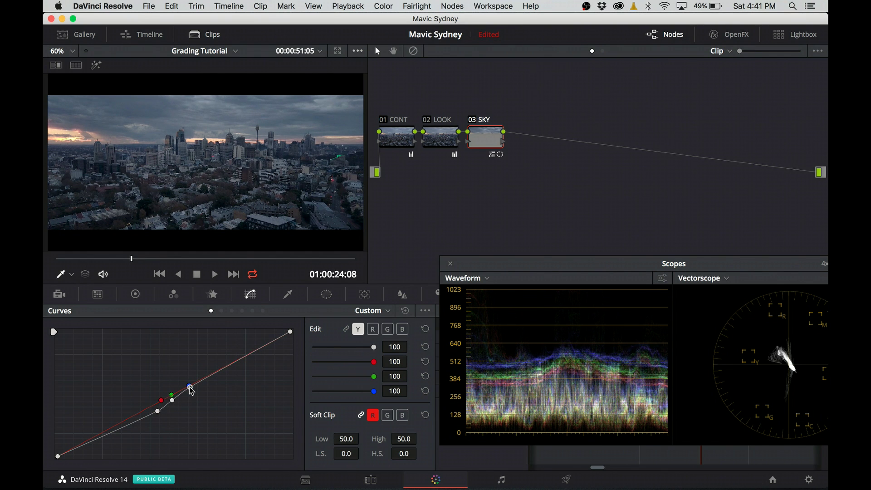
{"action": "left_click_drag", "start_coordinate": [158, 412], "coordinate": [190, 389]}
{"action": "left_click", "coordinate": [482, 119]}
{"action": "left_click", "coordinate": [482, 118]}
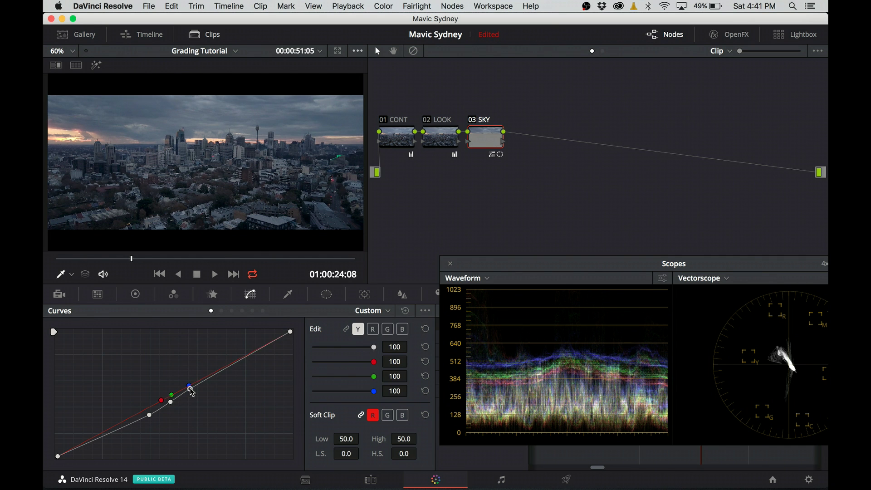
{"action": "left_click", "coordinate": [483, 120]}
{"action": "left_click", "coordinate": [483, 120]}
{"action": "left_click_drag", "start_coordinate": [693, 265], "coordinate": [608, 251]}
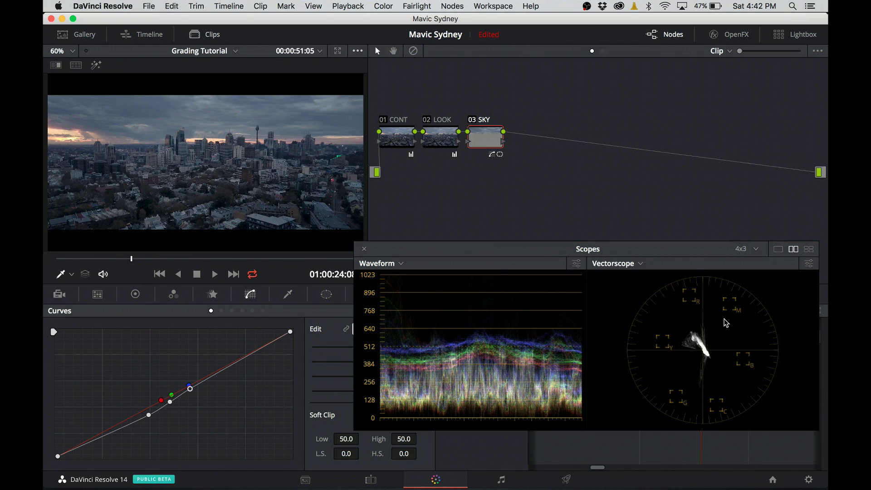
{"action": "left_click_drag", "start_coordinate": [715, 252], "coordinate": [712, 268]}
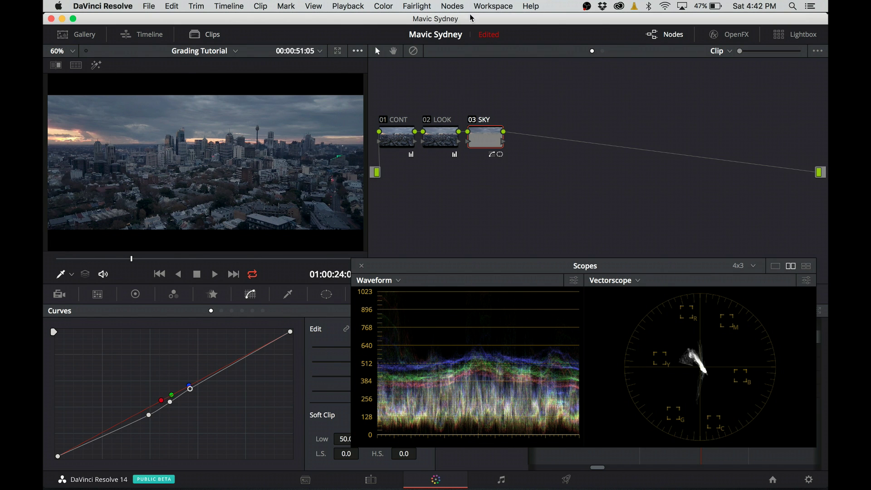
Step: Add parallel node 05 beside SKY and label it NEON
{"action": "left_click", "coordinate": [452, 5]}
{"action": "left_click", "coordinate": [489, 67]}
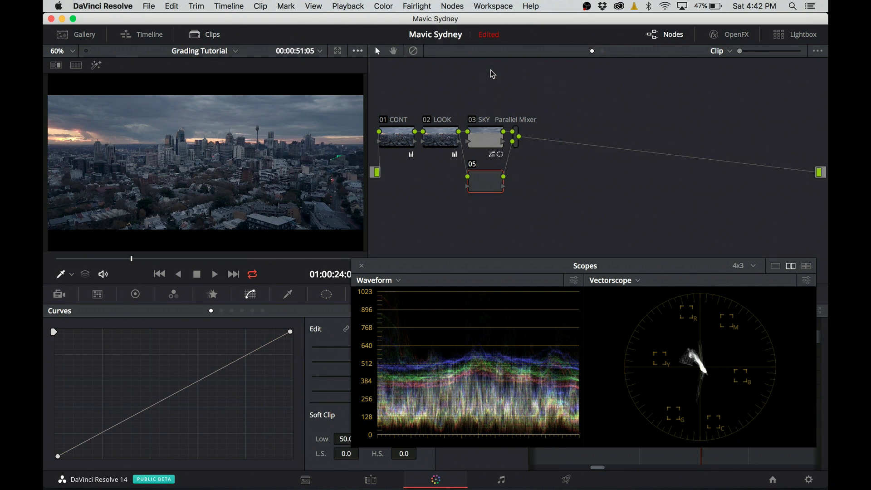
{"action": "right_click", "coordinate": [481, 173]}
{"action": "left_click", "coordinate": [514, 199]}
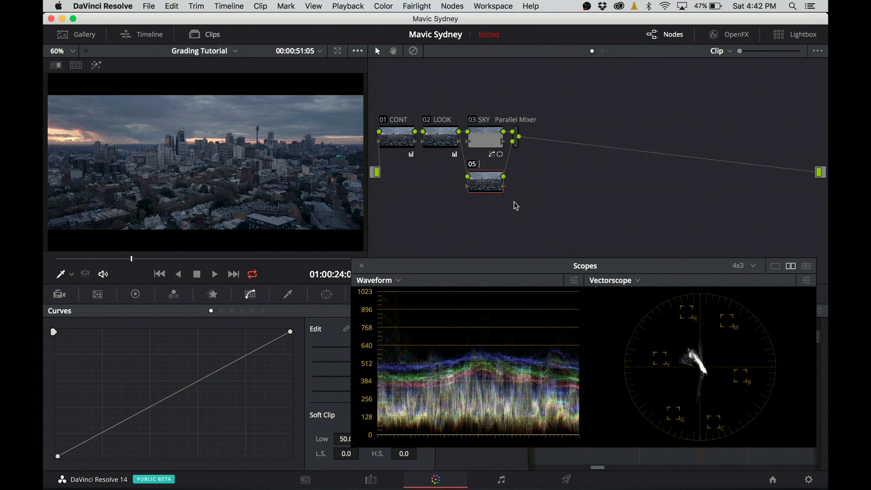
{"action": "key", "text": "Return"}
Step: At 100% zoom, qualify the green neon light's colour and highlight the selection
{"action": "left_click", "coordinate": [287, 294]}
{"action": "left_click", "coordinate": [58, 51]}
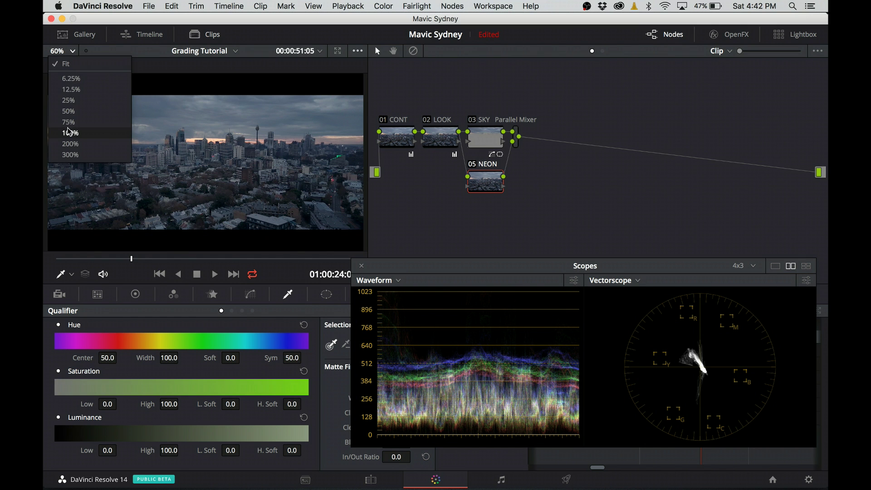
{"action": "left_click", "coordinate": [68, 132]}
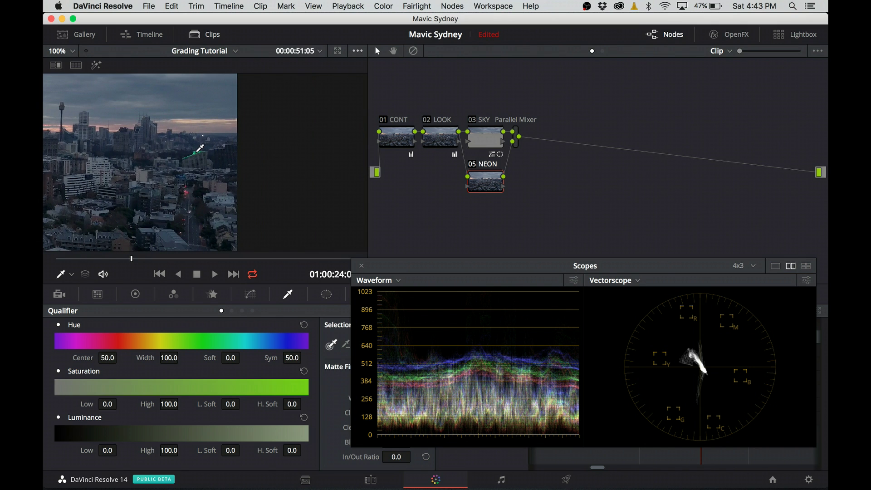
{"action": "left_click_drag", "start_coordinate": [199, 148], "coordinate": [200, 149]}
{"action": "left_click", "coordinate": [96, 65]}
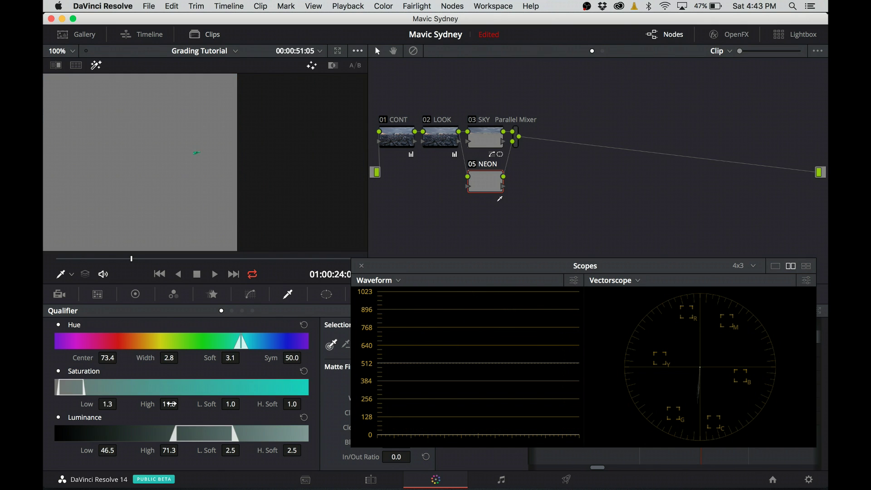
Step: Widen the qualifier to full saturation, Luminance 0.1–98.4 and Hue Width 16.6
{"action": "left_click_drag", "start_coordinate": [84, 387], "coordinate": [776, 456]}
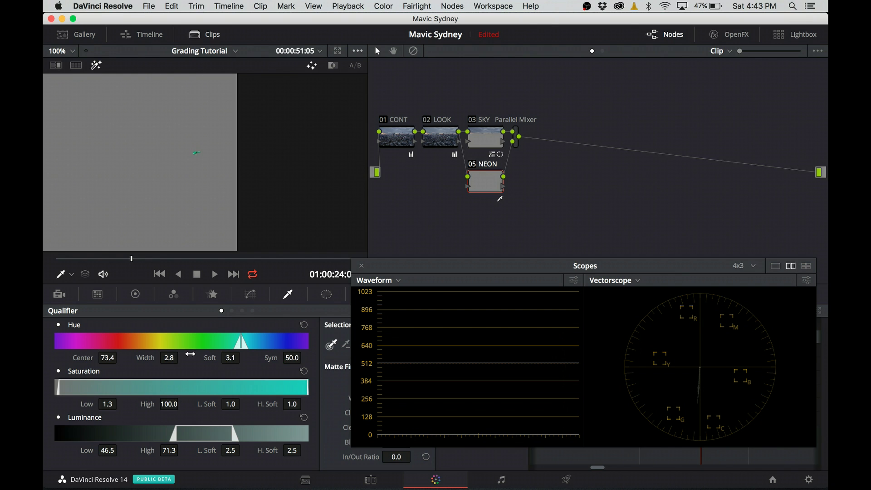
{"action": "left_click_drag", "start_coordinate": [165, 358], "coordinate": [181, 359]}
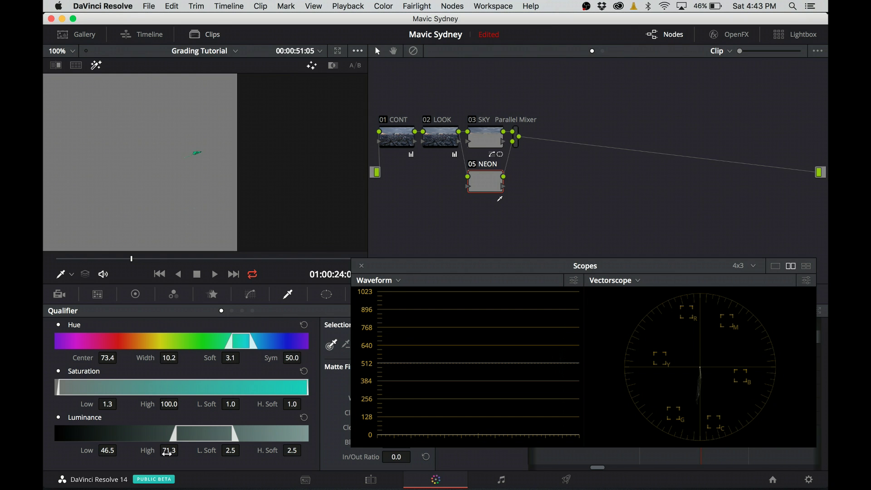
{"action": "left_click_drag", "start_coordinate": [167, 452], "coordinate": [167, 452]}
{"action": "left_click_drag", "start_coordinate": [107, 450], "coordinate": [107, 450]}
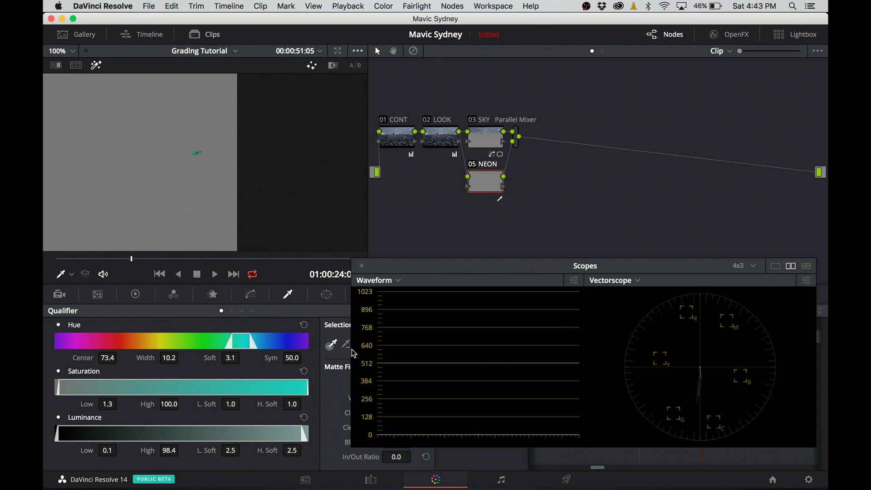
{"action": "left_click_drag", "start_coordinate": [162, 362], "coordinate": [162, 362]}
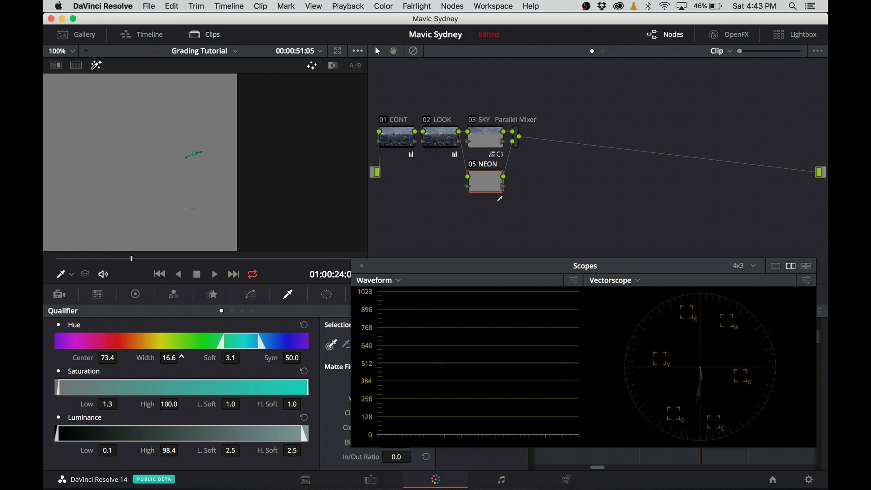
{"action": "left_click_drag", "start_coordinate": [418, 270], "coordinate": [546, 284]}
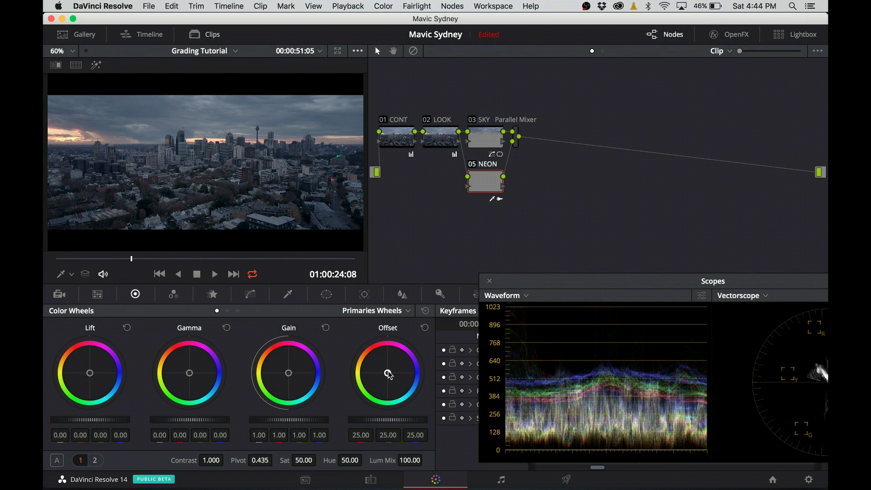
Step: Push the NEON Offset wheel toward red/orange, to 52.60/18.23/6.08
{"action": "left_click_drag", "start_coordinate": [389, 374], "coordinate": [378, 356]}
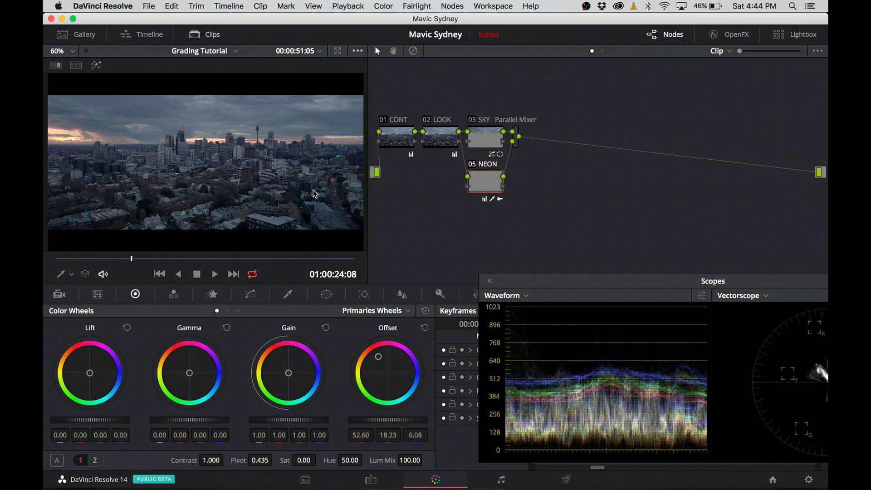
Step: Add parallel node 06 beside NEON and label it GLOW
{"action": "left_click", "coordinate": [453, 5]}
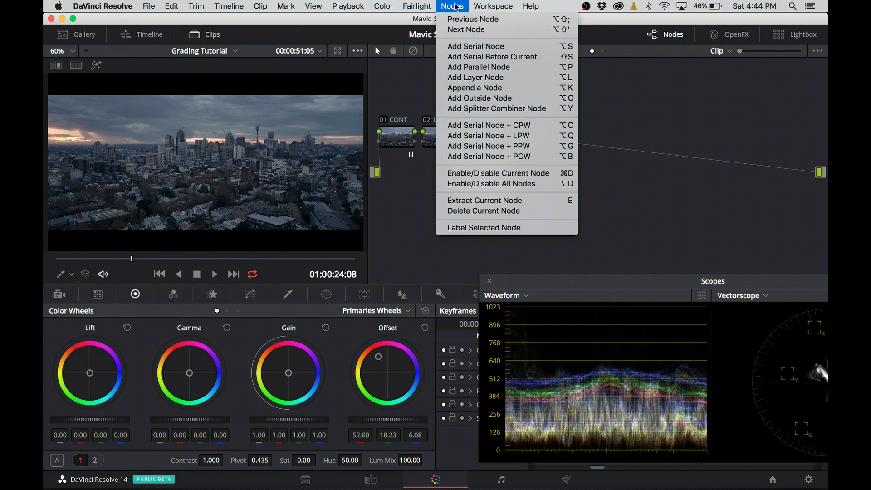
{"action": "left_click", "coordinate": [503, 67]}
{"action": "right_click", "coordinate": [479, 227]}
{"action": "left_click", "coordinate": [519, 253]}
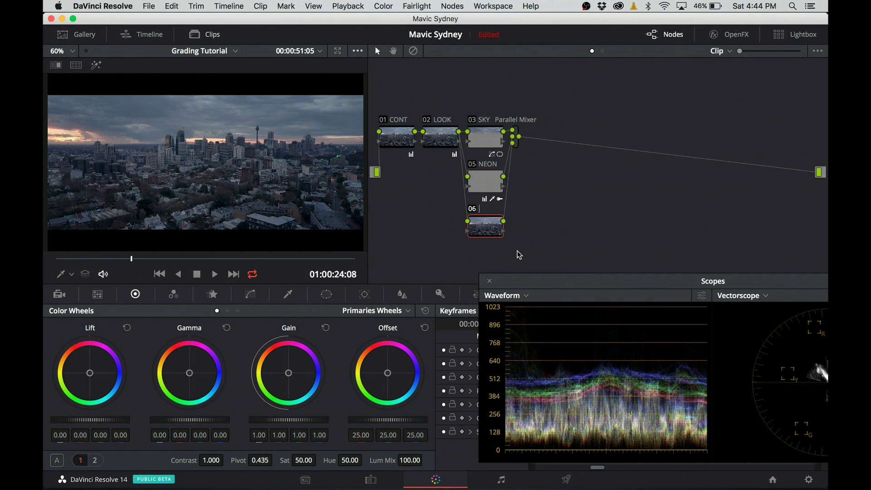
Step: Apply the OpenFX Glow effect to GLOW and lower Shine Threshold to 0.603
{"action": "left_click", "coordinate": [744, 34]}
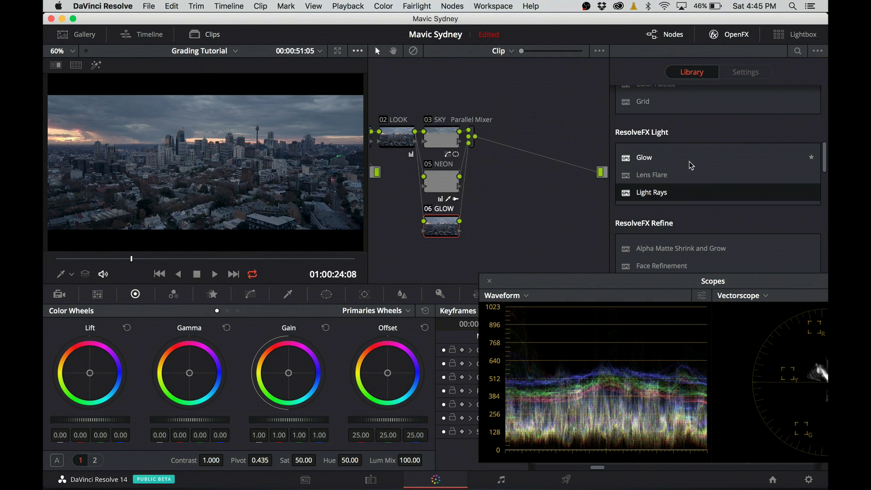
{"action": "left_click_drag", "start_coordinate": [643, 161], "coordinate": [442, 226]}
{"action": "scroll", "coordinate": [744, 190], "scroll_direction": "up", "scroll_amount": 5}
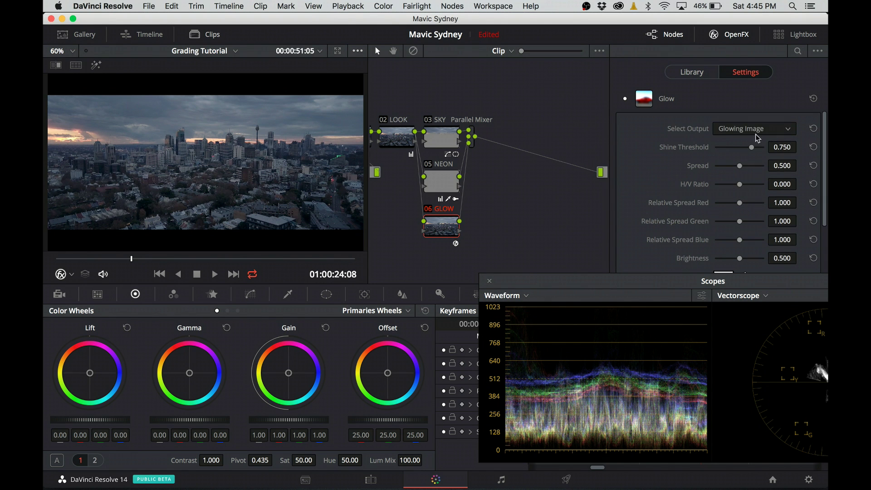
{"action": "left_click", "coordinate": [756, 132]}
{"action": "left_click", "coordinate": [751, 148]}
{"action": "left_click_drag", "start_coordinate": [752, 150], "coordinate": [745, 149]}
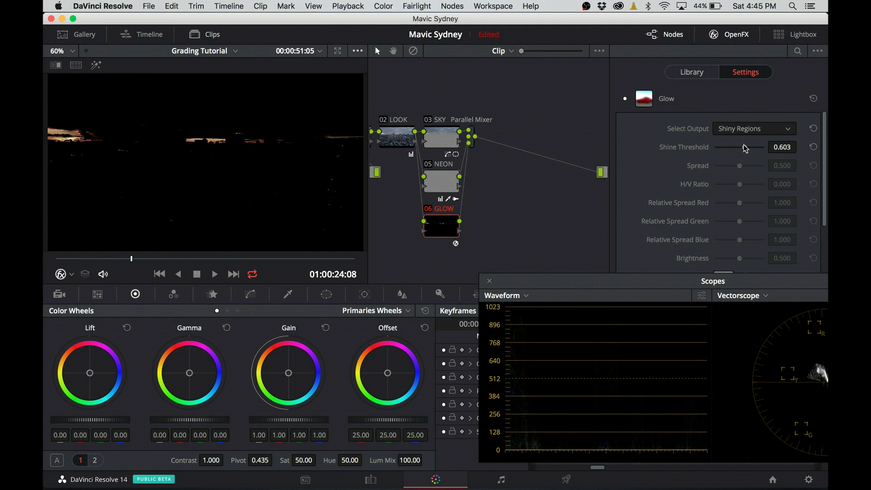
Step: Reduce the glow Spread to 0.363 and set the output back to Glowing Image
{"action": "left_click", "coordinate": [742, 132]}
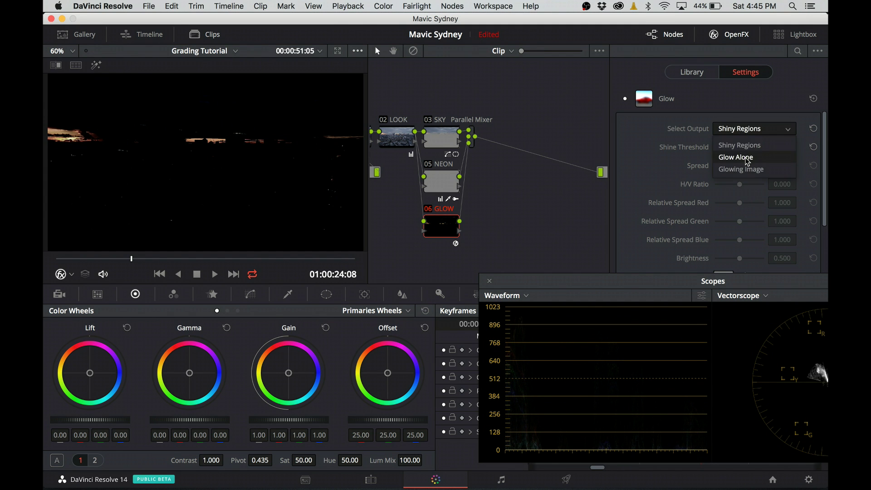
{"action": "left_click", "coordinate": [746, 156]}
{"action": "left_click_drag", "start_coordinate": [743, 168], "coordinate": [734, 169]}
{"action": "left_click", "coordinate": [735, 130]}
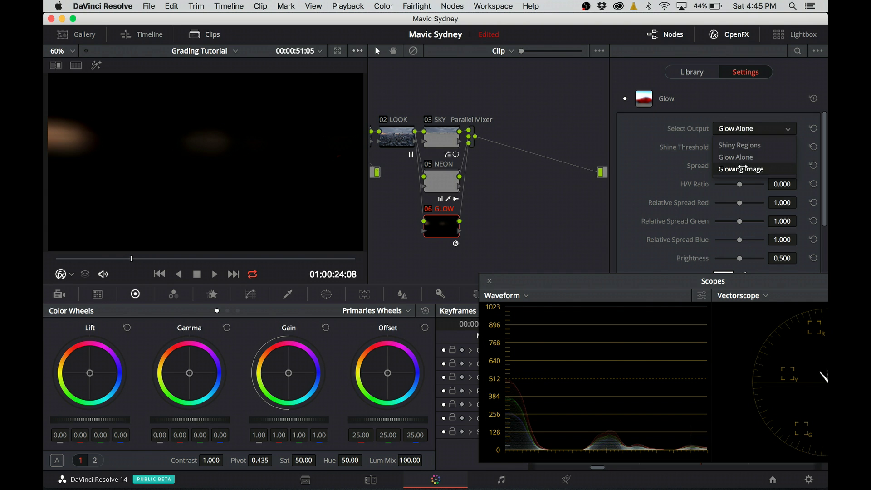
{"action": "left_click", "coordinate": [742, 170]}
Step: Toggle the Glow effect on and off repeatedly to compare the result
{"action": "left_click", "coordinate": [625, 99]}
{"action": "left_click", "coordinate": [625, 98]}
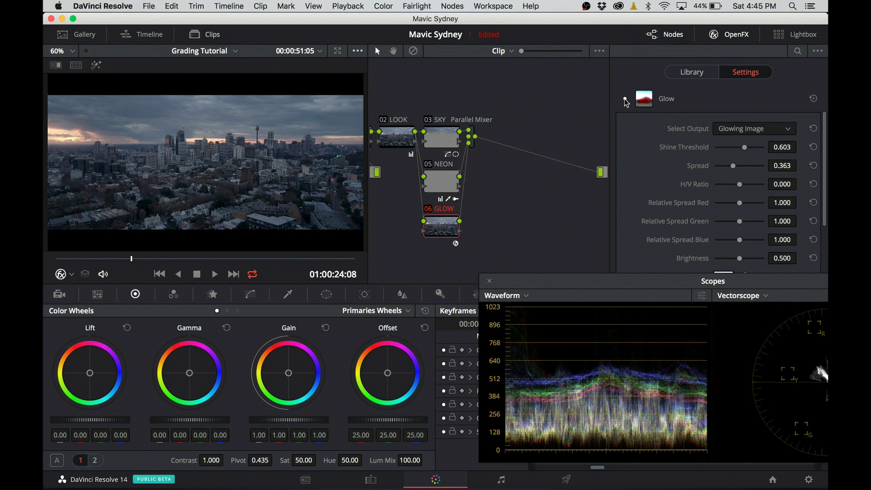
{"action": "left_click", "coordinate": [625, 99]}
{"action": "left_click", "coordinate": [625, 99]}
{"action": "left_click", "coordinate": [624, 99]}
{"action": "left_click", "coordinate": [624, 98]}
{"action": "left_click", "coordinate": [624, 99]}
{"action": "left_click", "coordinate": [472, 137]}
Step: Add serial node 07 SAT after the Parallel Mixer with Sat at 58
{"action": "key", "text": "alt+s"}
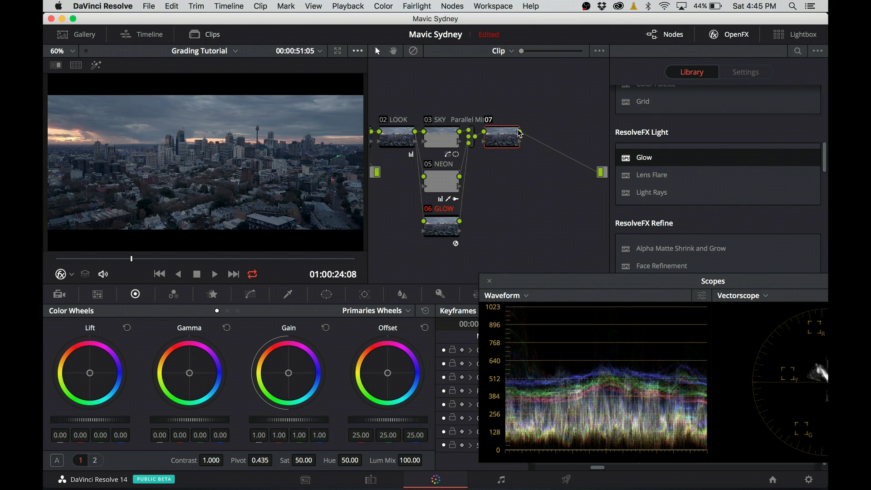
{"action": "right_click", "coordinate": [511, 137]}
{"action": "left_click", "coordinate": [544, 158]}
{"action": "left_click_drag", "start_coordinate": [318, 459], "coordinate": [308, 463]}
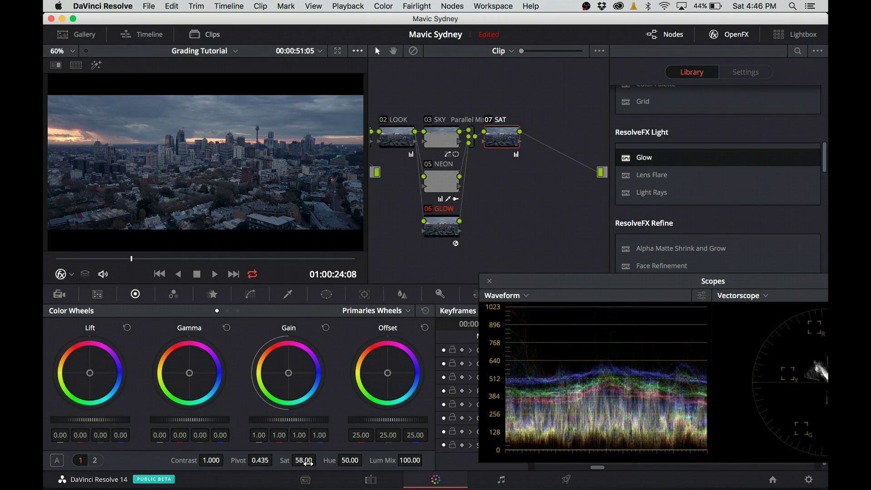
Step: Pull the Lum vs Sat curve's left end to 0 to desaturate shadows, then compare
{"action": "left_click", "coordinate": [254, 295]}
{"action": "left_click", "coordinate": [252, 310]}
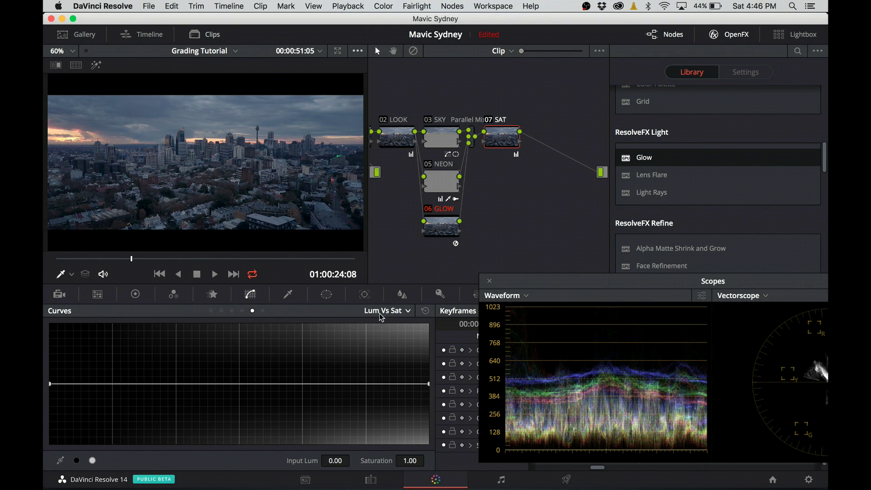
{"action": "left_click", "coordinate": [132, 385]}
{"action": "left_click_drag", "start_coordinate": [50, 384], "coordinate": [50, 443]}
{"action": "key", "text": "ctrl+d"}
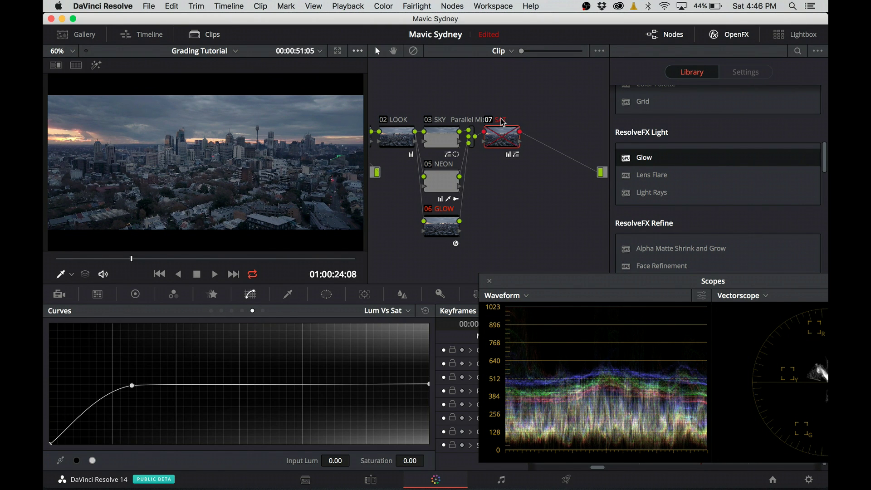
{"action": "key", "text": "ctrl+d"}
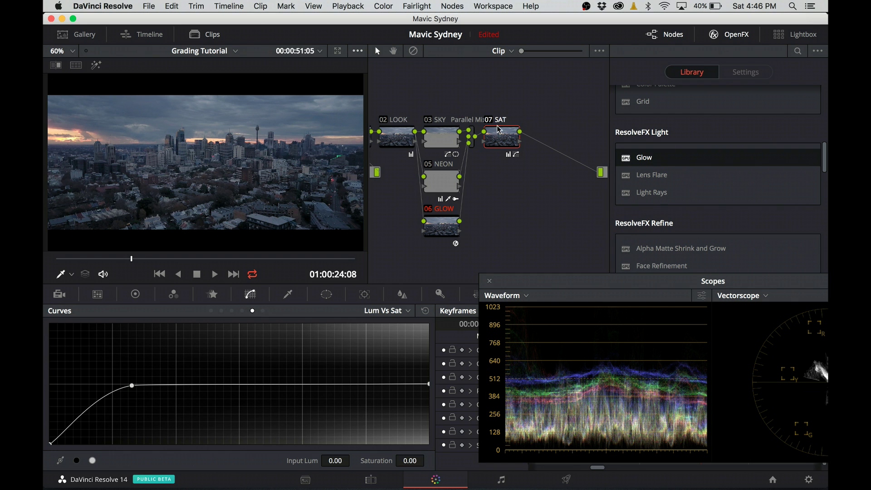
Step: Add serial node 08 after SAT and label it BLUR
{"action": "key", "text": "alt+s"}
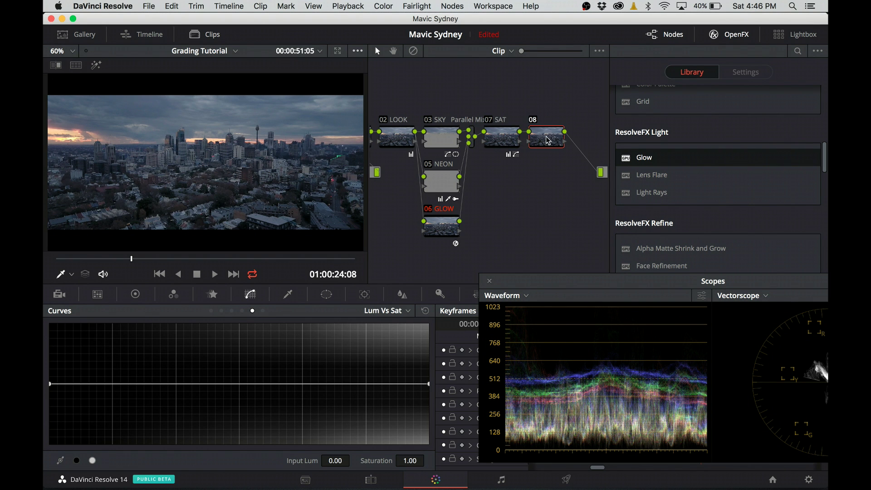
{"action": "right_click", "coordinate": [549, 140]}
{"action": "left_click", "coordinate": [589, 162]}
Step: Close the OpenFX library and set the Blur radius to 0.53
{"action": "left_click", "coordinate": [726, 35]}
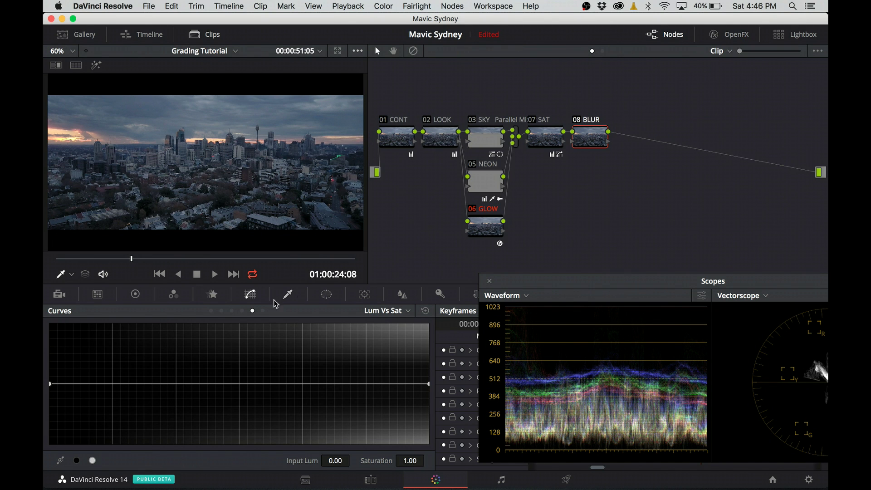
{"action": "left_click", "coordinate": [407, 295]}
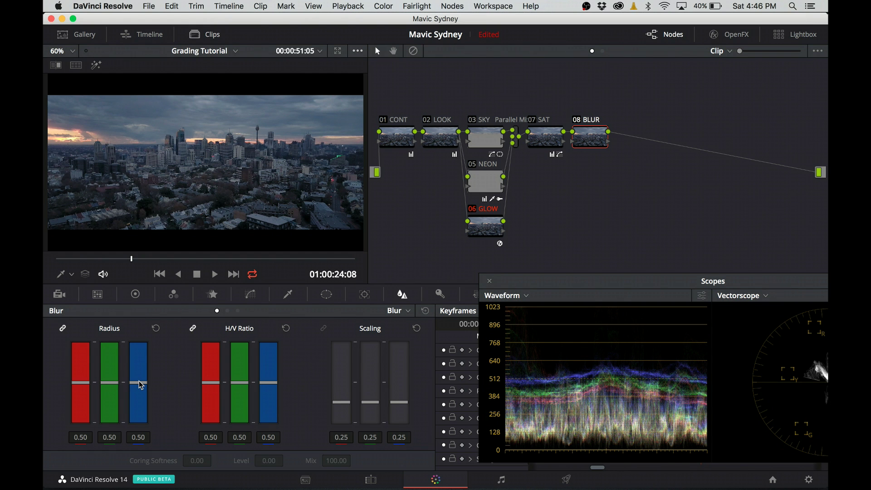
{"action": "left_click_drag", "start_coordinate": [141, 384], "coordinate": [141, 383]}
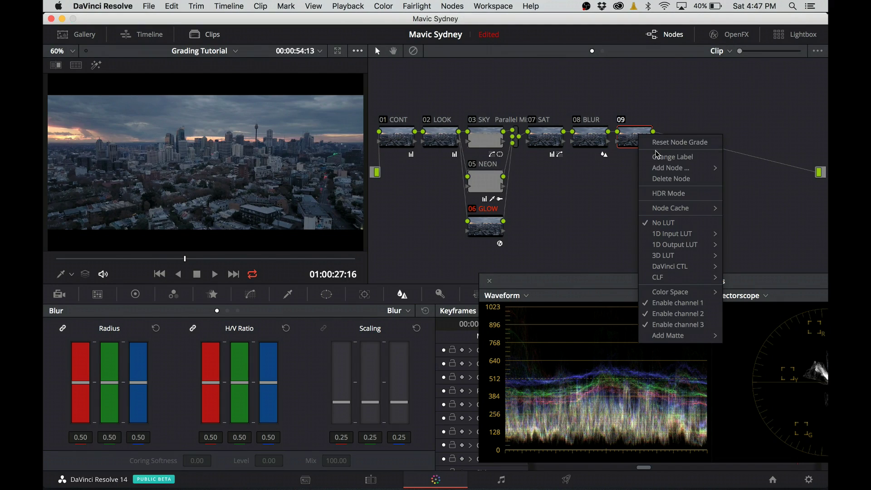
Step: Add node 09 labelled VIGN with a soft-edged Circle window stretched into a wide, taller ellipse
{"action": "left_click", "coordinate": [660, 158]}
{"action": "type", "text": "VIGN"}
{"action": "key", "text": "Return"}
{"action": "left_click", "coordinate": [326, 293]}
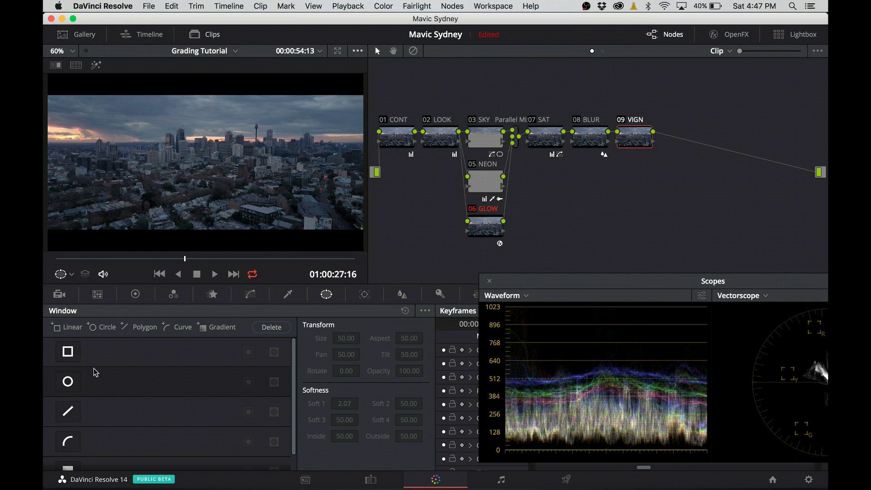
{"action": "left_click", "coordinate": [67, 382]}
{"action": "left_click_drag", "start_coordinate": [258, 162], "coordinate": [326, 167]}
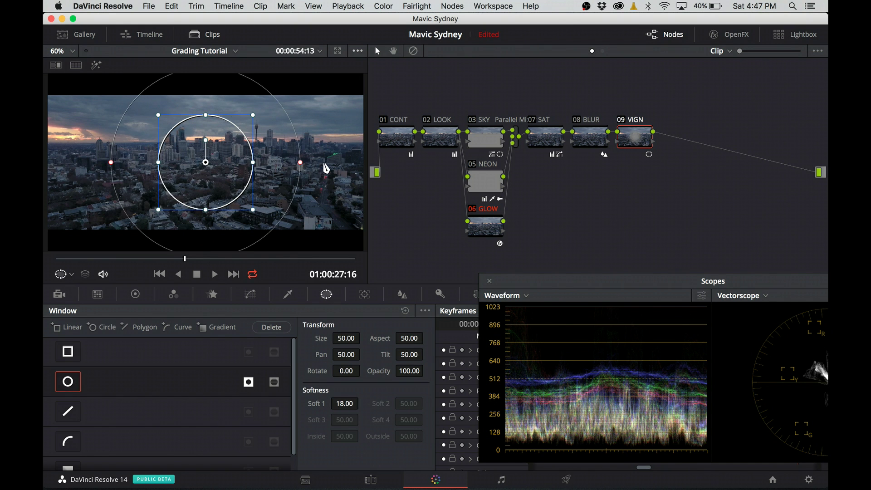
{"action": "left_click_drag", "start_coordinate": [253, 162], "coordinate": [357, 162]}
{"action": "left_click_drag", "start_coordinate": [205, 210], "coordinate": [205, 242]}
Step: Pull the Custom curve down to darken the image, then toggle VIGN on and off to compare
{"action": "left_click", "coordinate": [250, 294]}
{"action": "left_click", "coordinate": [211, 311]}
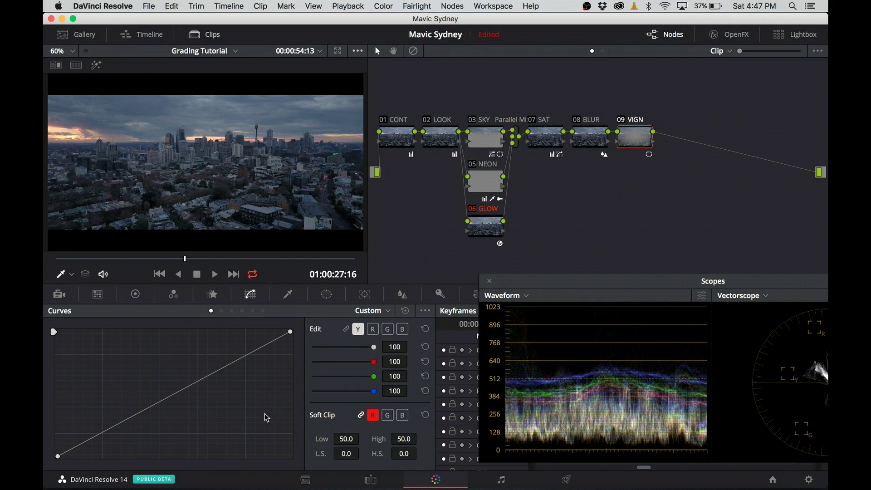
{"action": "mouse_move", "coordinate": [181, 402]}
{"action": "left_mouse_down"}
{"action": "mouse_move", "coordinate": [179, 411]}
{"action": "mouse_move", "coordinate": [178, 402]}
{"action": "left_mouse_up"}
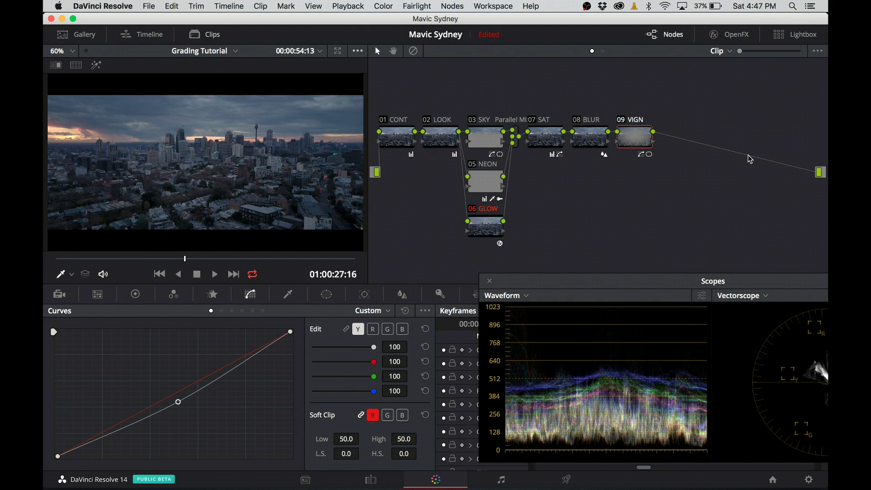
{"action": "key", "text": "super+d"}
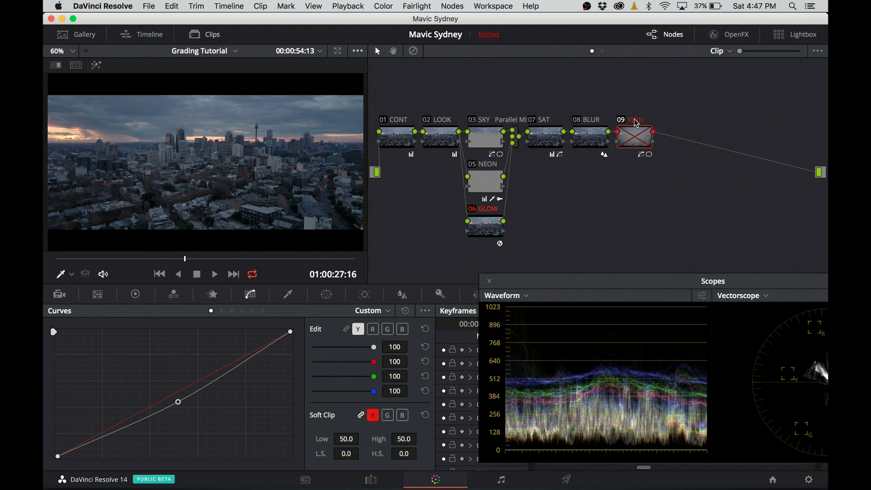
{"action": "key", "text": "super+d"}
{"action": "key", "text": "super+d"}
{"action": "key", "text": "super+d"}
Step: Add serial node 10 (GRAIN) after VIGN and attach an External Matte to it
{"action": "key", "text": "alt+s"}
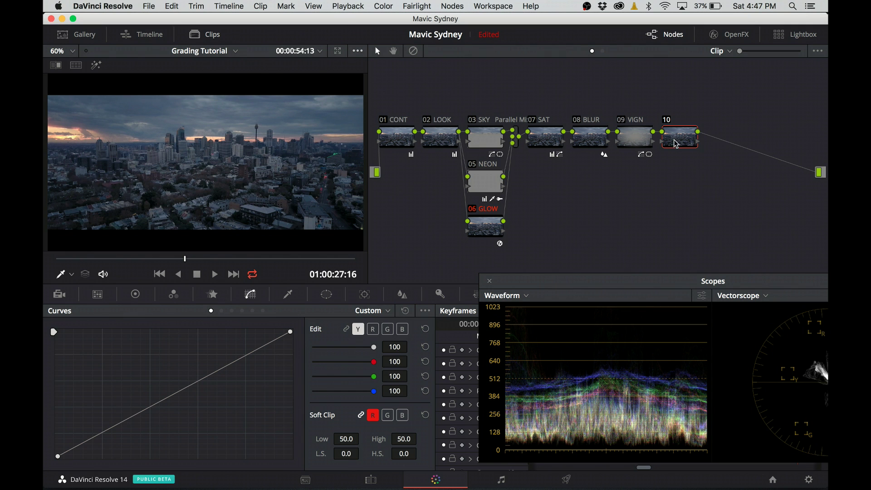
{"action": "right_click", "coordinate": [702, 168]}
{"action": "mouse_move", "coordinate": [734, 346]}
{"action": "left_click", "coordinate": [617, 361]}
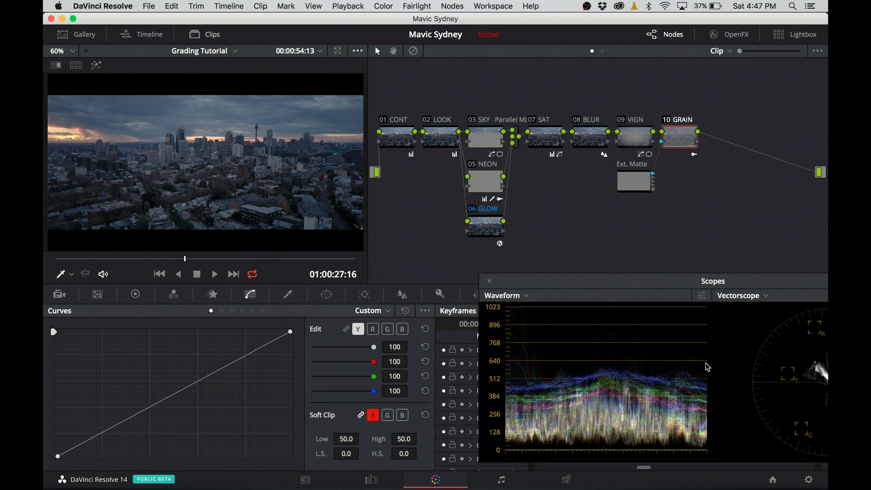
Step: Add a Layer Mixer combining node 10 and the matte before the output, nudging it slightly right
{"action": "right_click", "coordinate": [694, 201]}
{"action": "mouse_move", "coordinate": [719, 220]}
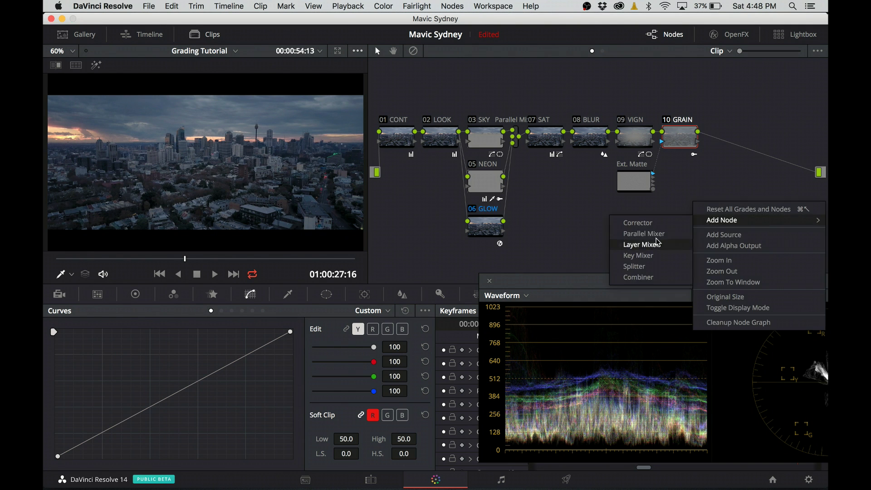
{"action": "left_click", "coordinate": [639, 243]}
{"action": "left_click_drag", "start_coordinate": [721, 155], "coordinate": [724, 154]}
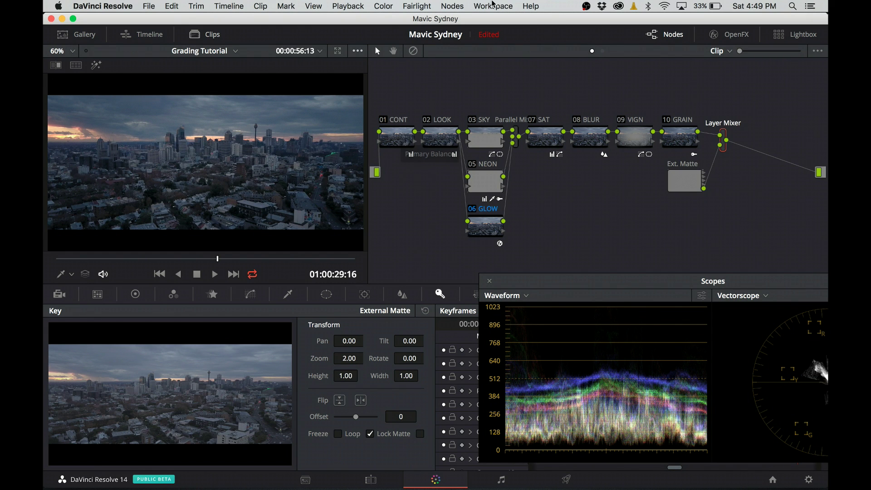
{"action": "left_click", "coordinate": [587, 7]}
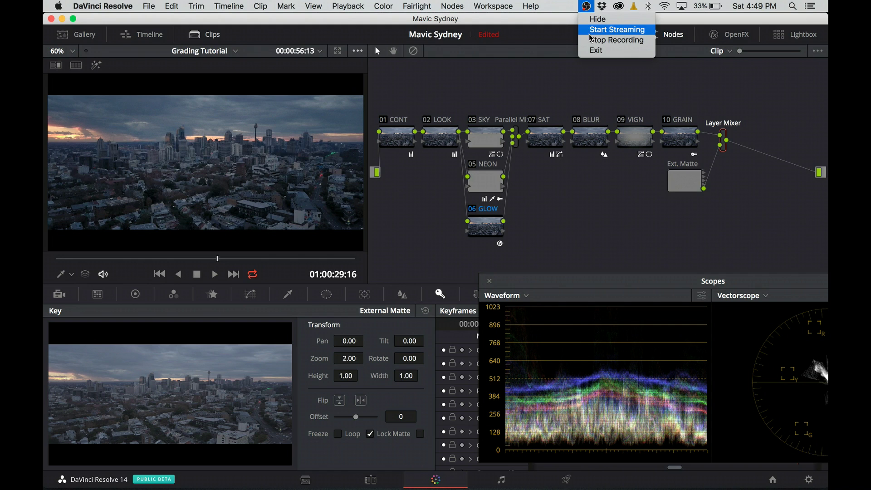